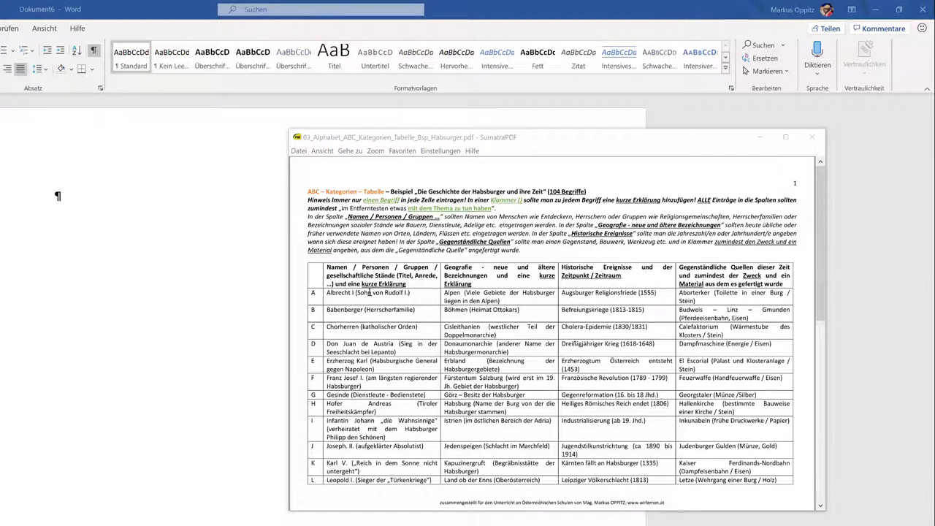
# - Bring the blank Word document Dokument6 to the front with formatting marks shown
pyautogui.scroll(-1, 350, 295)
pyautogui.scroll(-1, 349, 294)
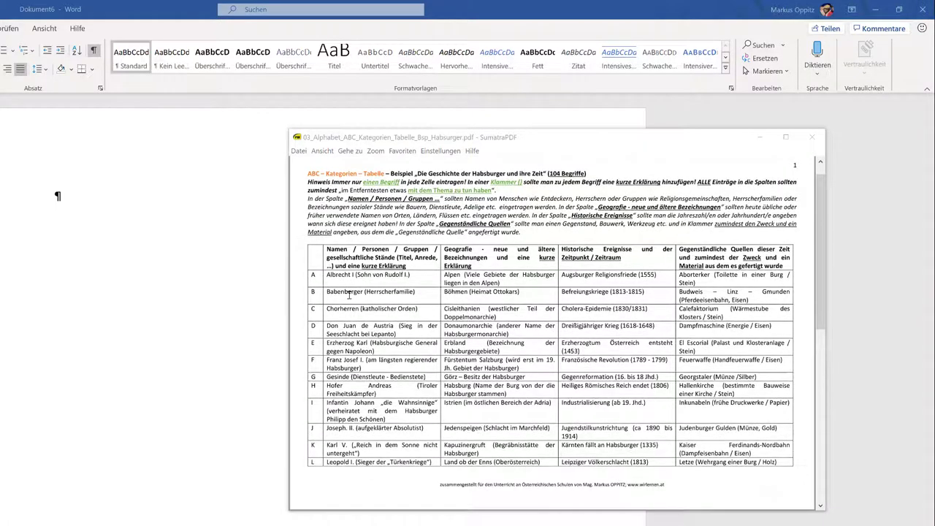
pyautogui.scroll(-1, 349, 294)
pyautogui.scroll(-1, 349, 295)
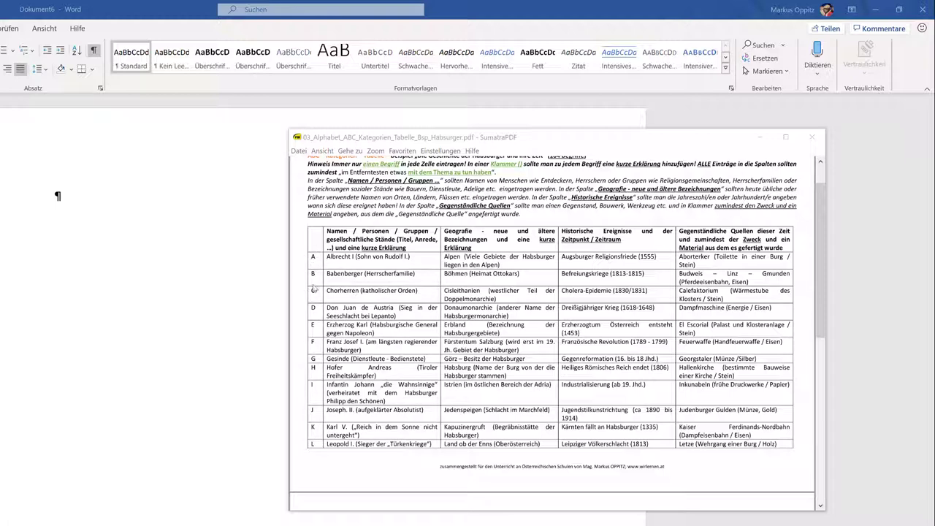
pyautogui.scroll(-2, 325, 425)
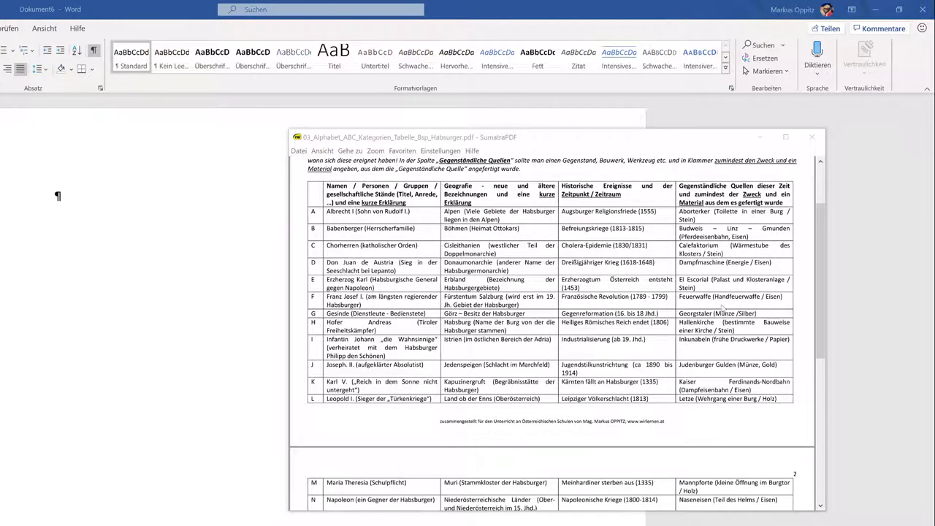
pyautogui.scroll(2, 557, 307)
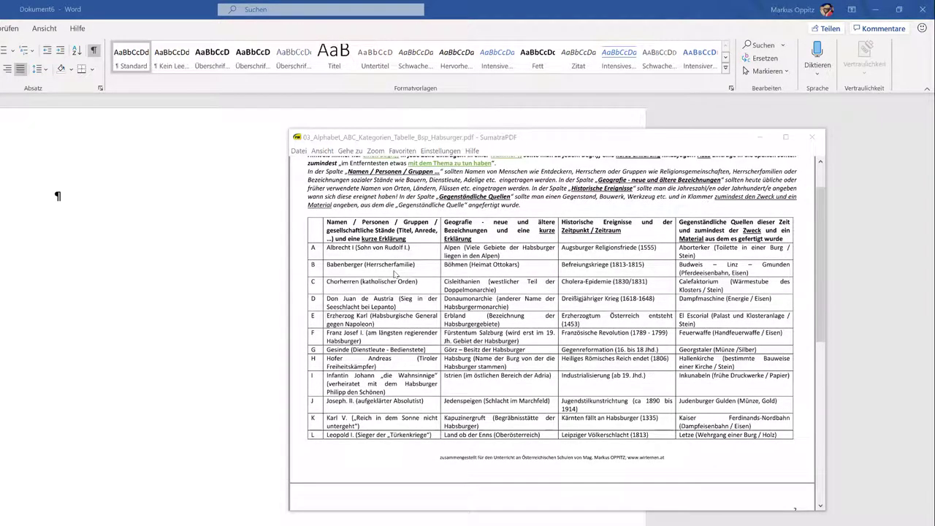
pyautogui.scroll(2, 395, 274)
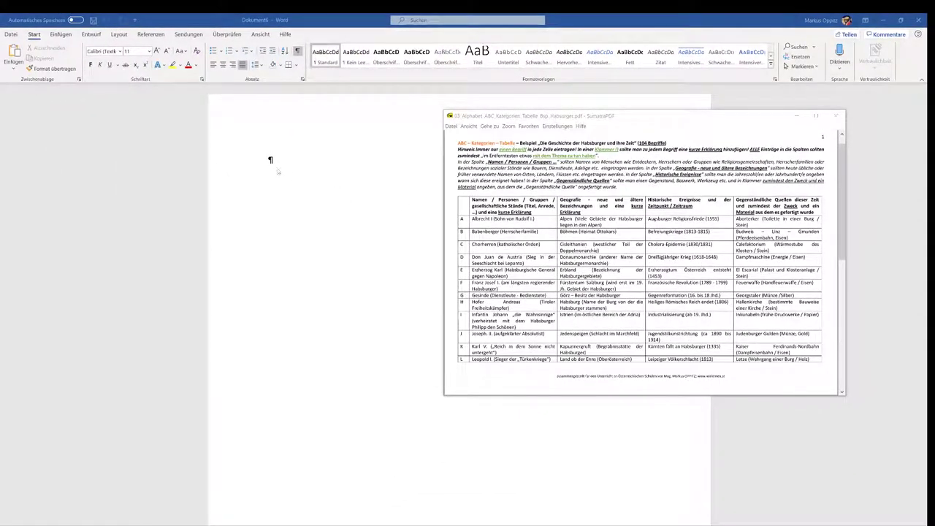
pyautogui.click(278, 165)
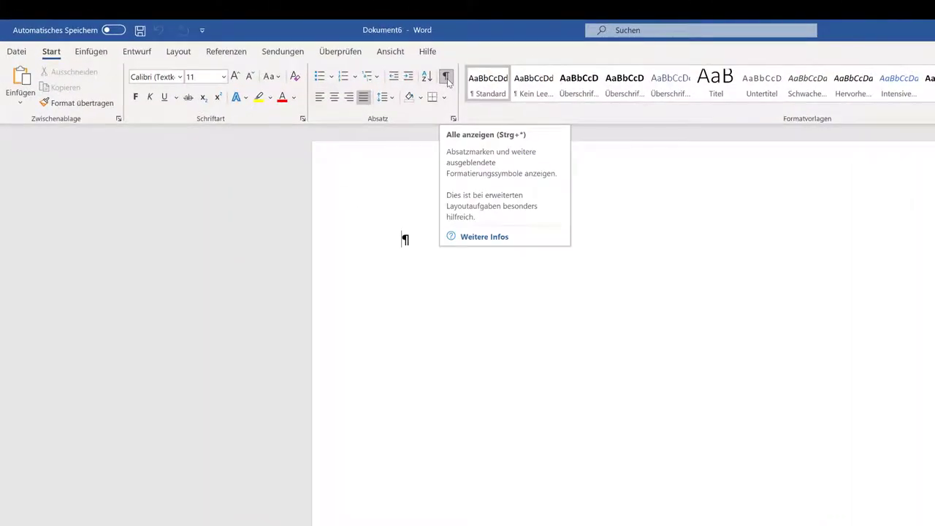
pyautogui.click(446, 77)
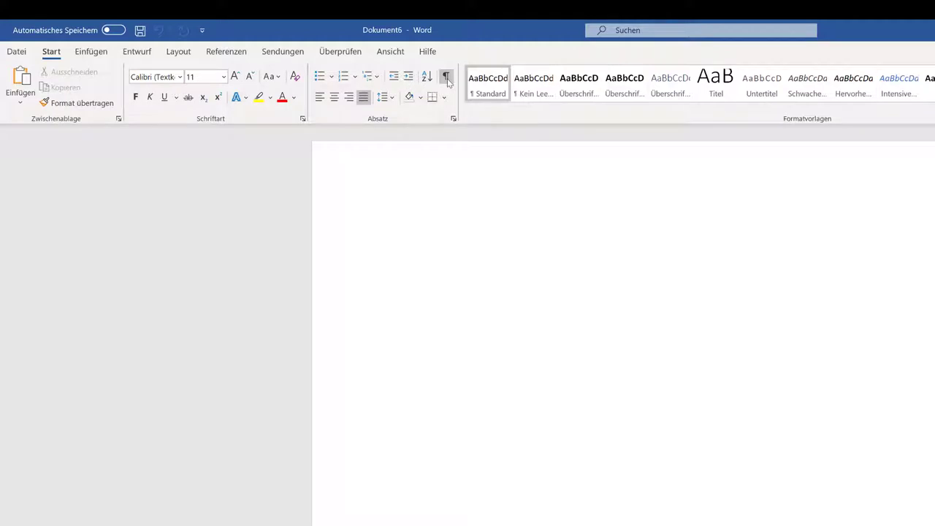
pyautogui.click(446, 77)
# - Add four empty paragraphs, remove the stray spaces, and return to the first line
pyautogui.press('Return')
pyautogui.press('Return')
pyautogui.press('Return')
pyautogui.press('Return')
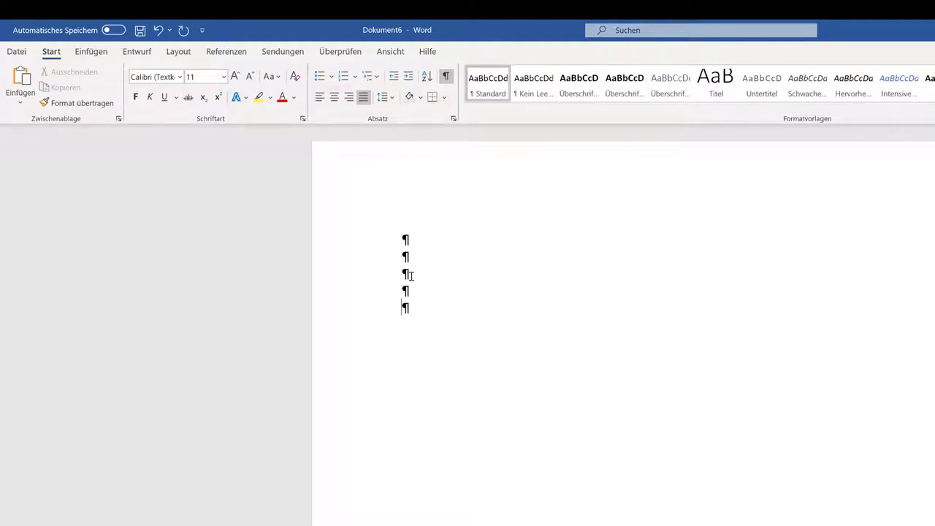
pyautogui.click(414, 274)
pyautogui.press('BackSpace')
pyautogui.press('BackSpace')
pyautogui.press('BackSpace')
pyautogui.press('Up')
pyautogui.press('Up')
# - Switch the page orientation to landscape (Querformat)
pyautogui.click(179, 52)
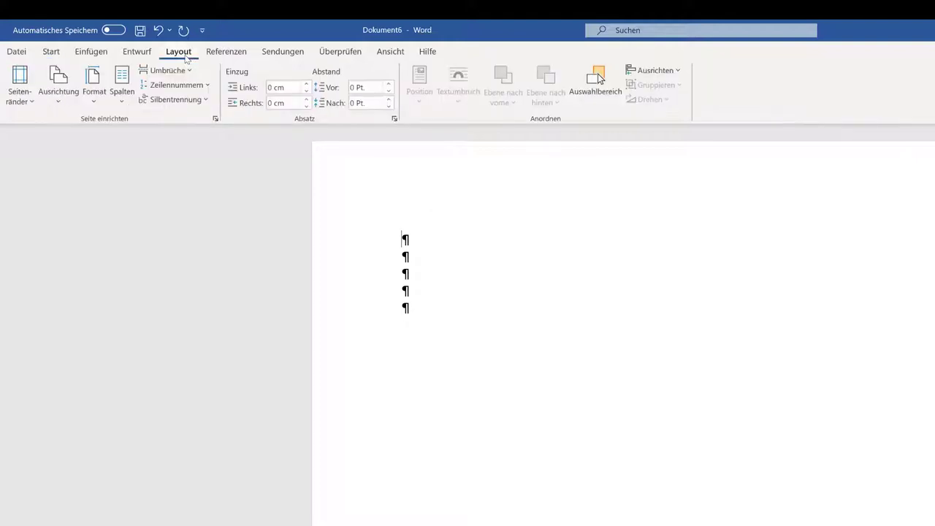
pyautogui.click(58, 98)
pyautogui.click(85, 159)
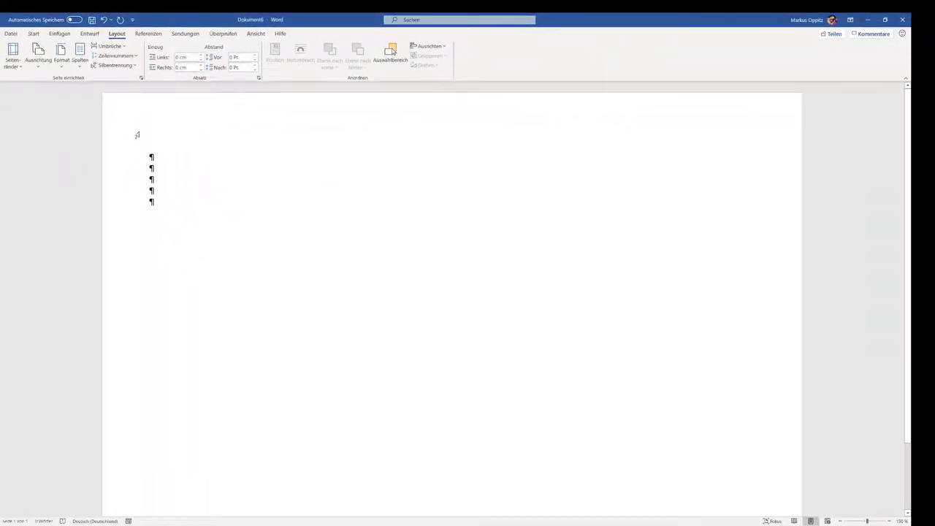
# - Set custom page margins of 1 cm on all four sides
pyautogui.click(13, 55)
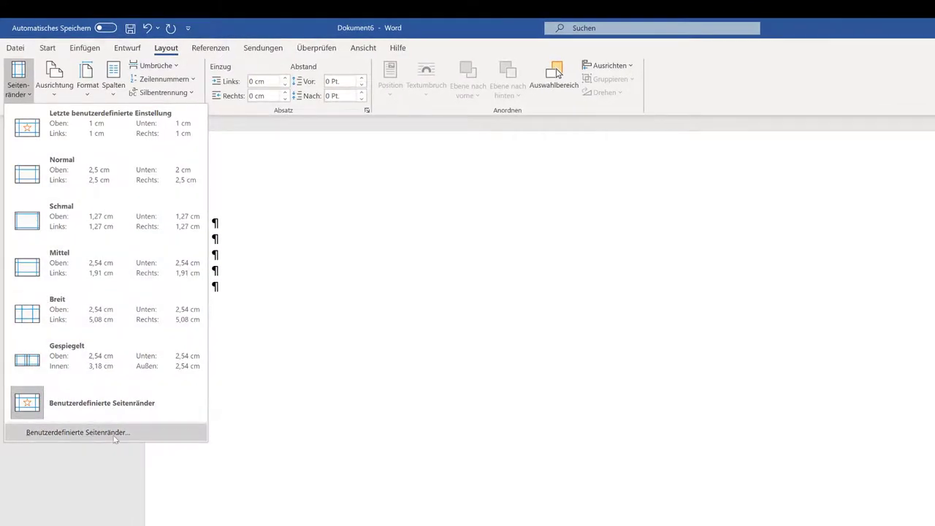
pyautogui.click(114, 435)
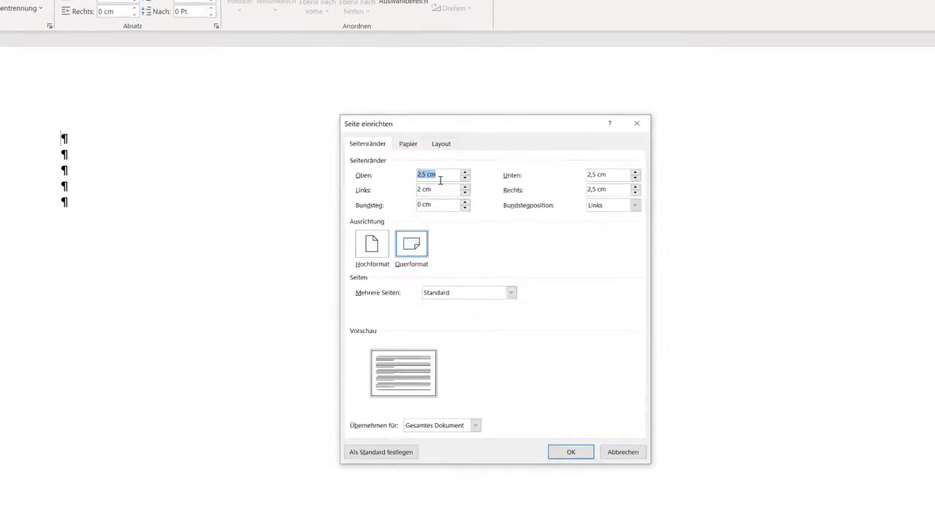
pyautogui.click(441, 181)
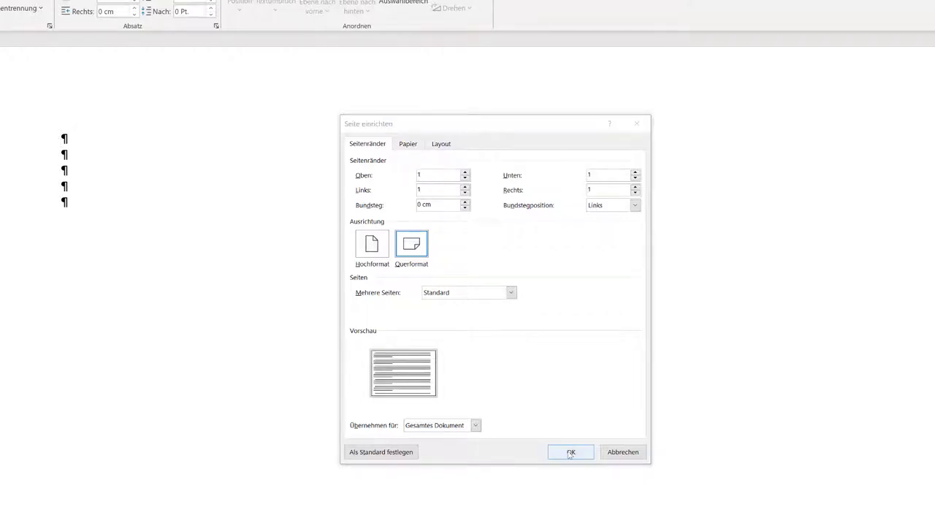
pyautogui.click(570, 452)
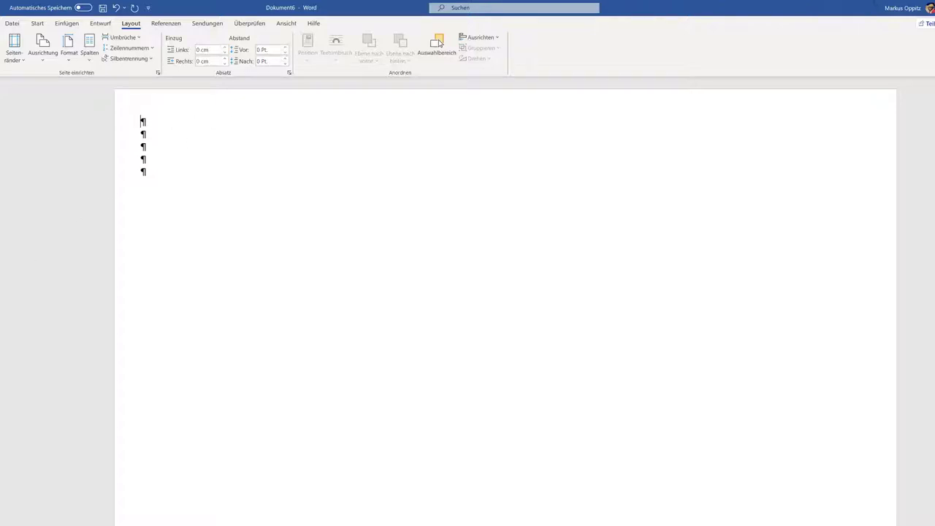
# - Paste the title line and colour its 'ABC-Kategorien-Tabelle' part orange
pyautogui.hotkey('ctrl', 'v')
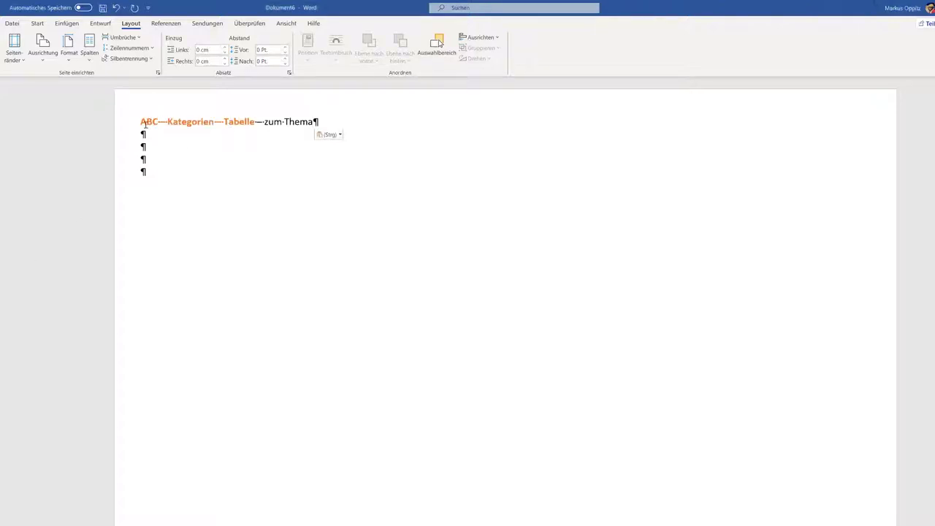
pyautogui.moveTo(142, 122); pyautogui.dragTo(240, 123)
pyautogui.rightClick(210, 124)
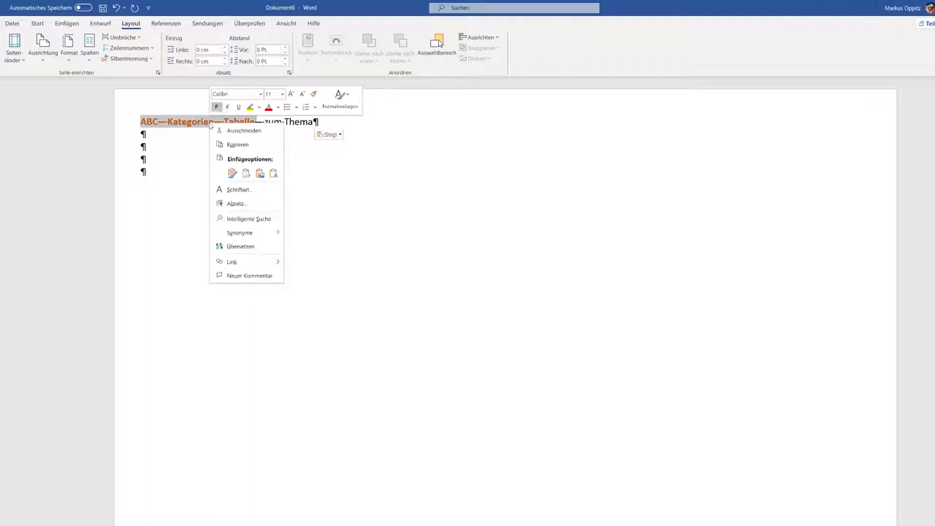
pyautogui.click(277, 108)
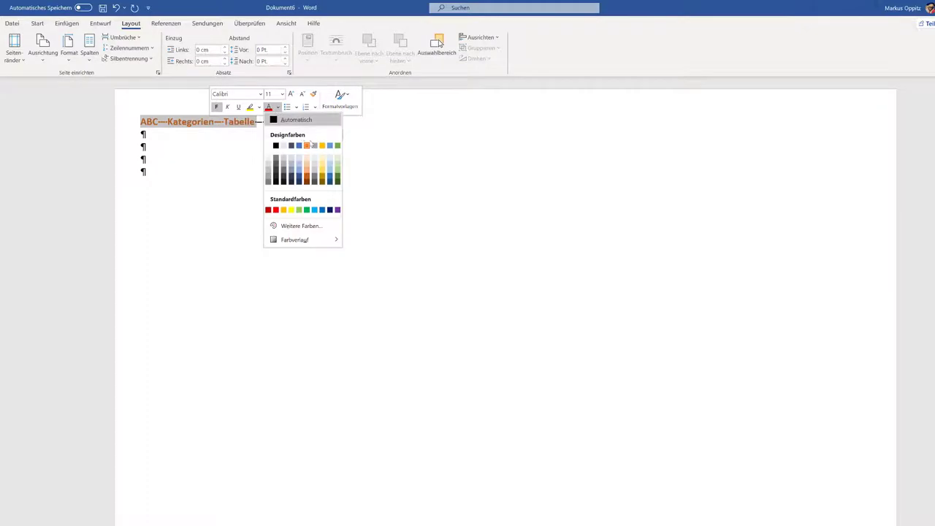
pyautogui.click(306, 145)
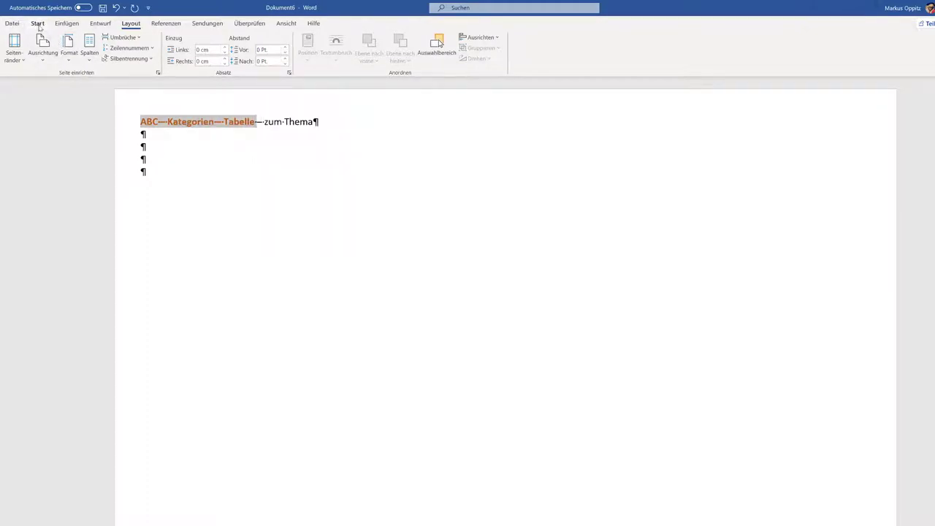
# - Reapply orange to the title words using the Start tab's font colour
pyautogui.click(38, 24)
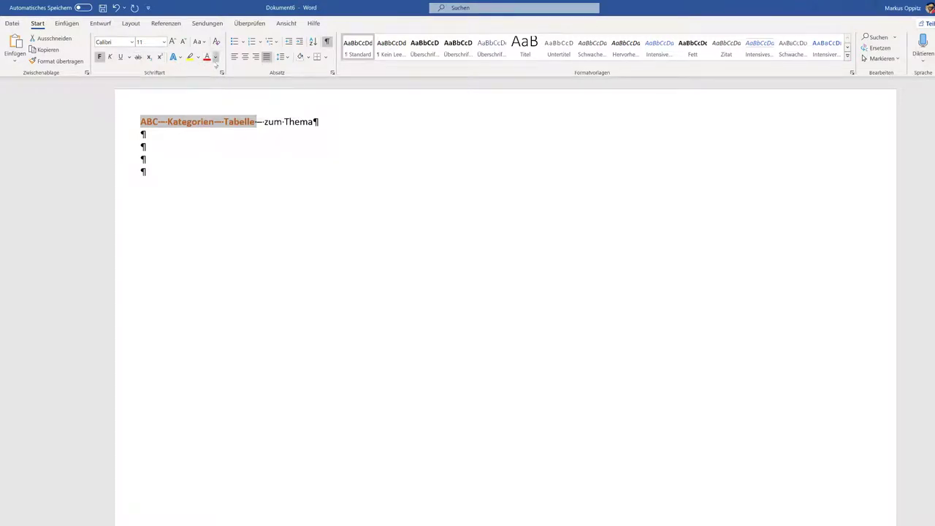
pyautogui.click(215, 57)
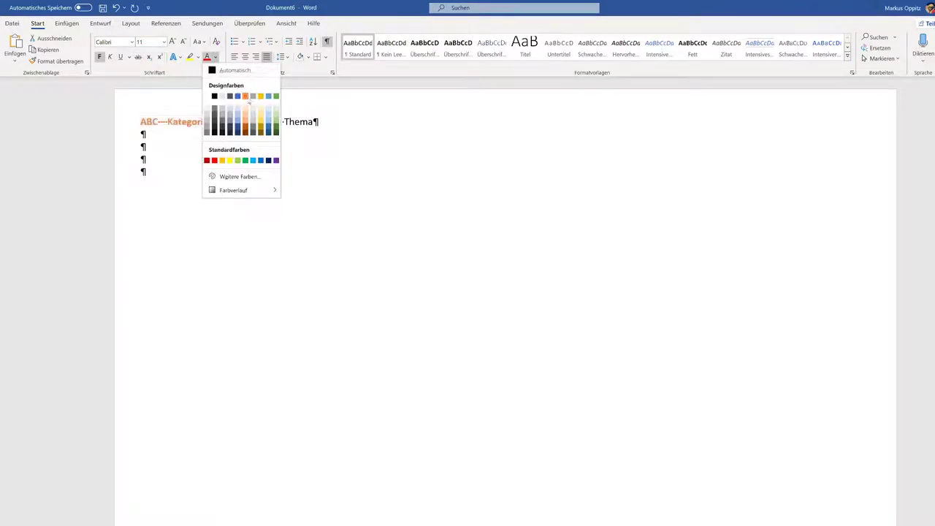
pyautogui.click(154, 146)
pyautogui.click(154, 146)
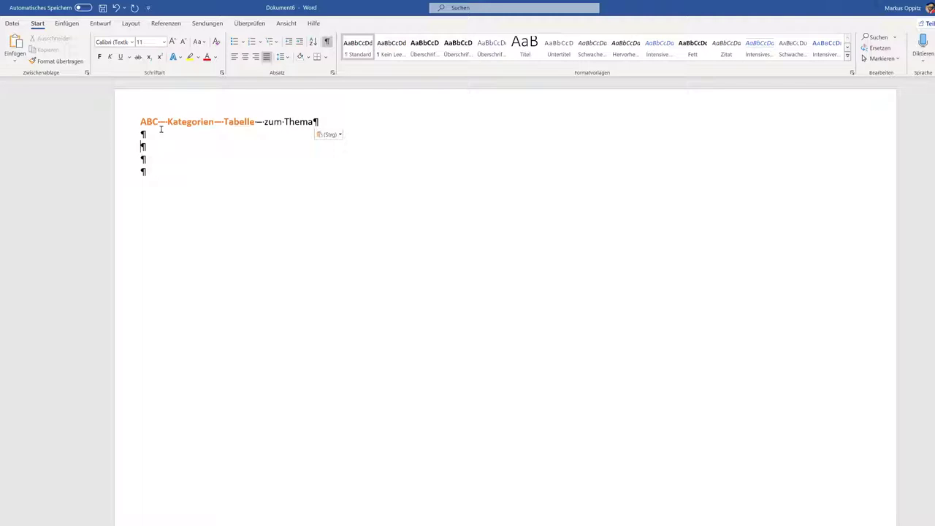
# - Insert a table with 5 columns and 27 rows below the title
pyautogui.click(66, 23)
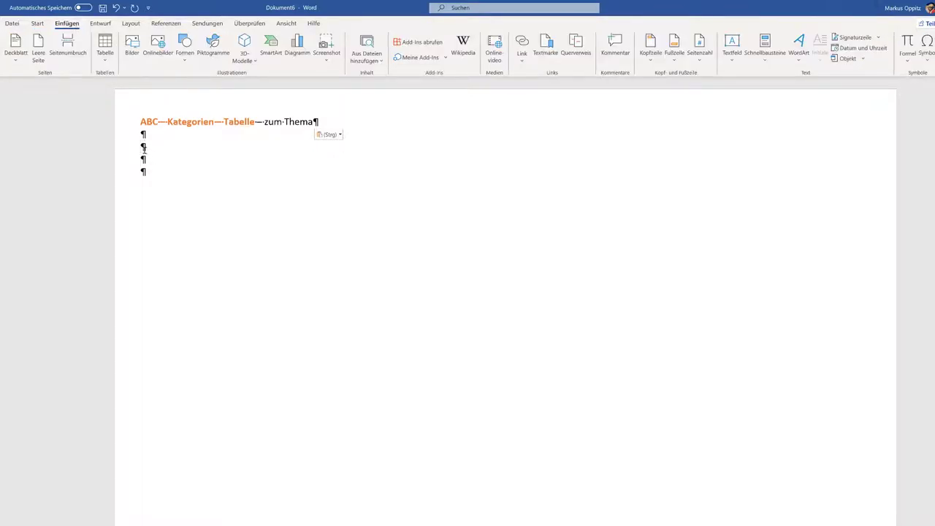
pyautogui.click(109, 62)
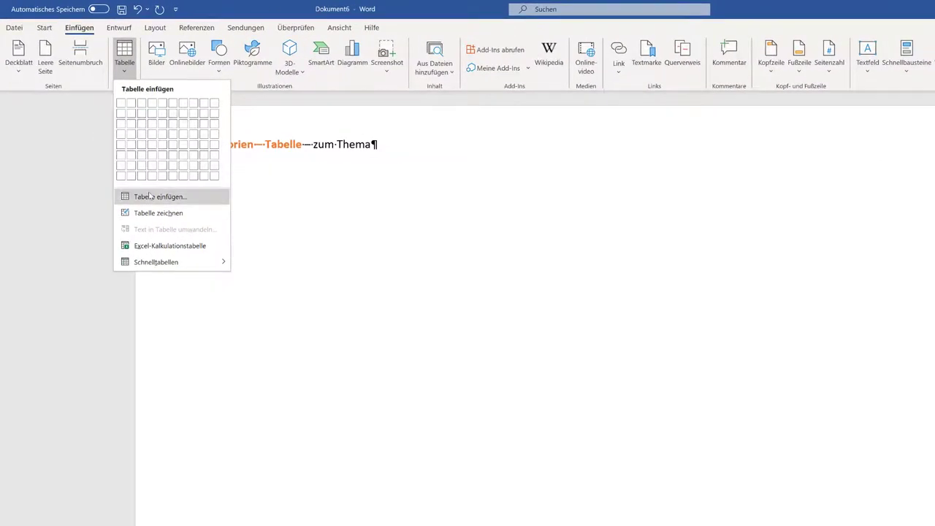
pyautogui.click(149, 195)
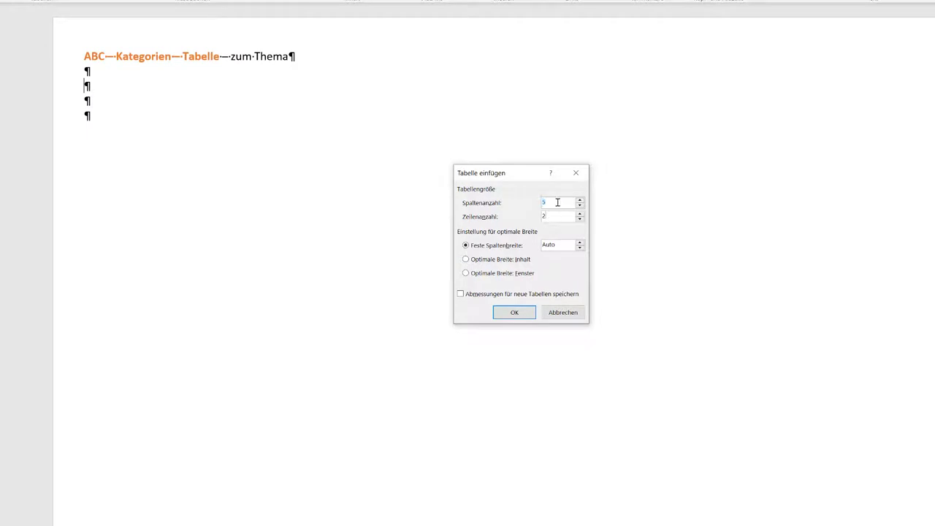
pyautogui.click(543, 216)
pyautogui.write('27')
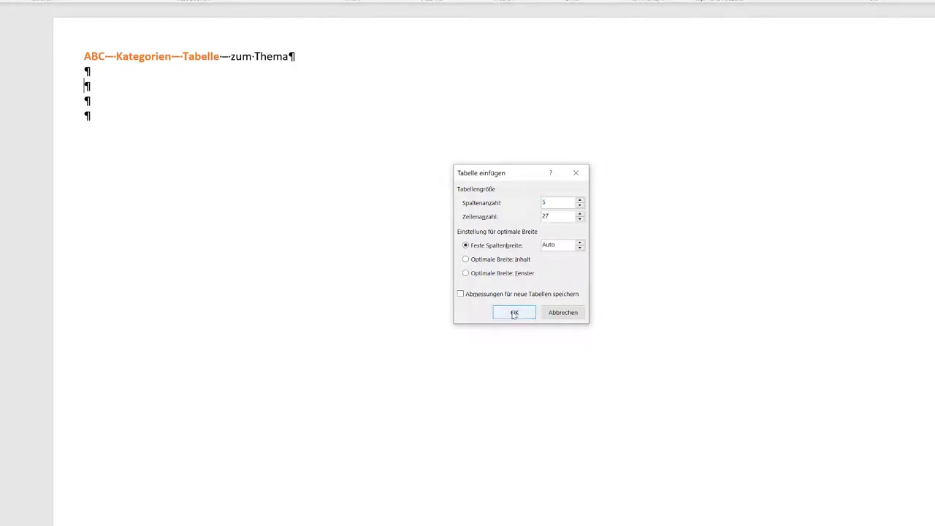
pyautogui.click(514, 312)
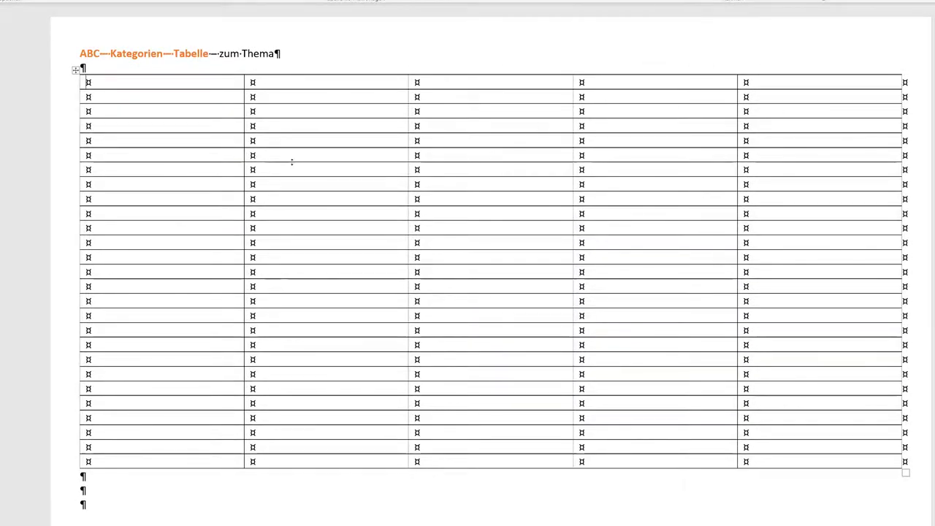
# - Paste the four category headings into row one and fill column one with A–Z
pyautogui.click(290, 79)
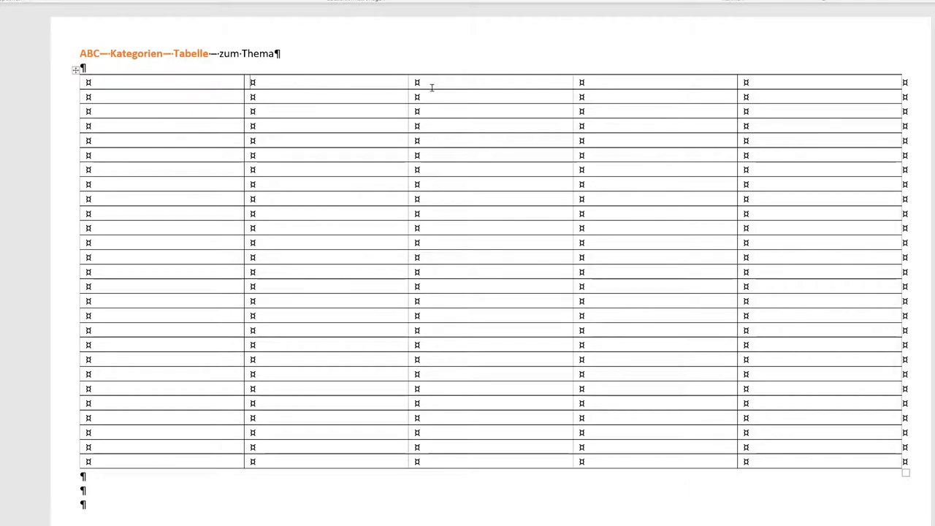
pyautogui.hotkey('ctrl', 'v')
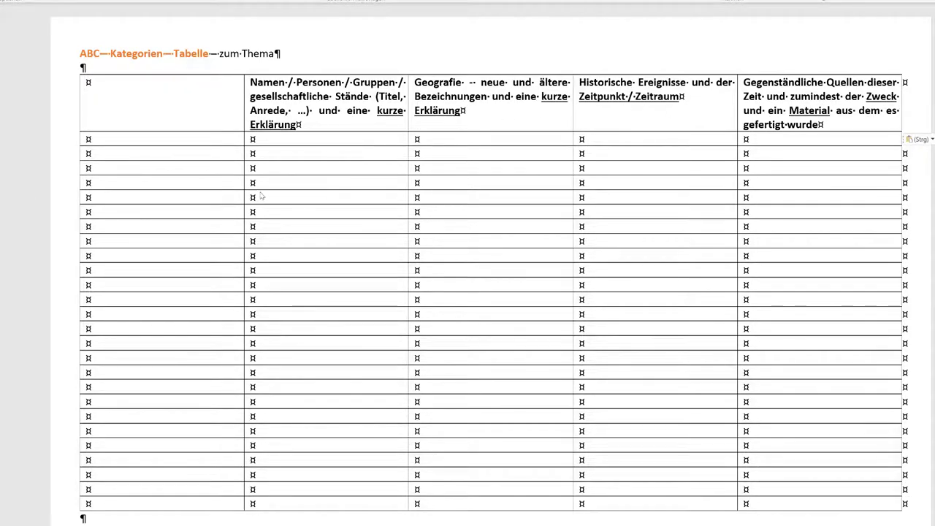
pyautogui.click(95, 143)
pyautogui.write('A')
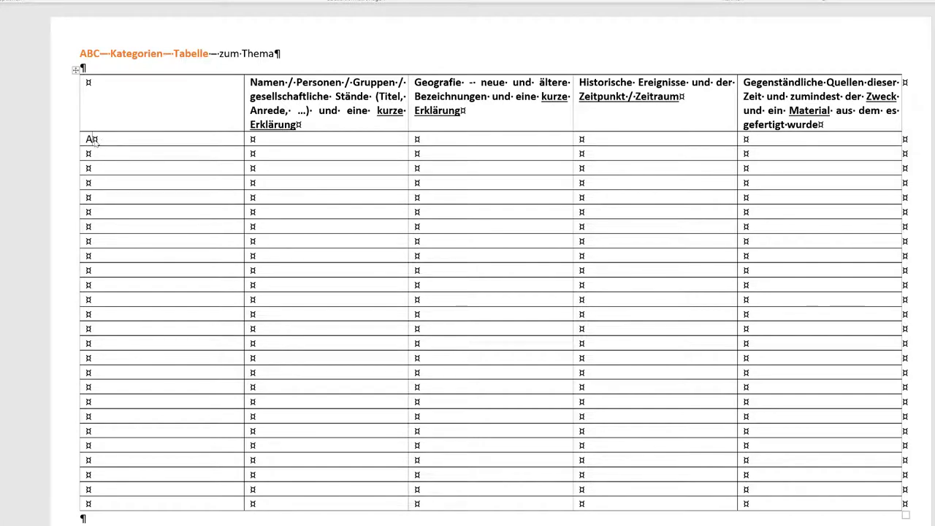
pyautogui.moveTo(89, 153)
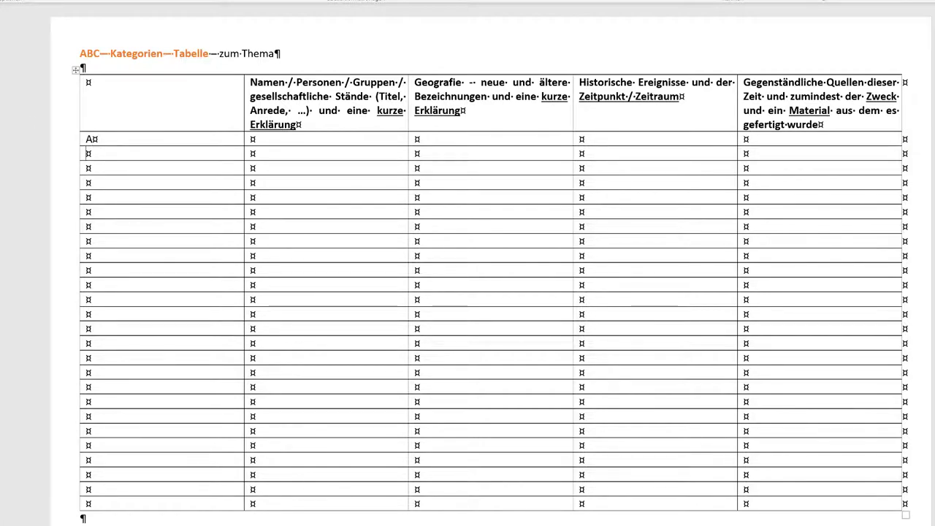
pyautogui.write('B C D E F G H I J K L M N O P Q R S T U V W X Y Z')
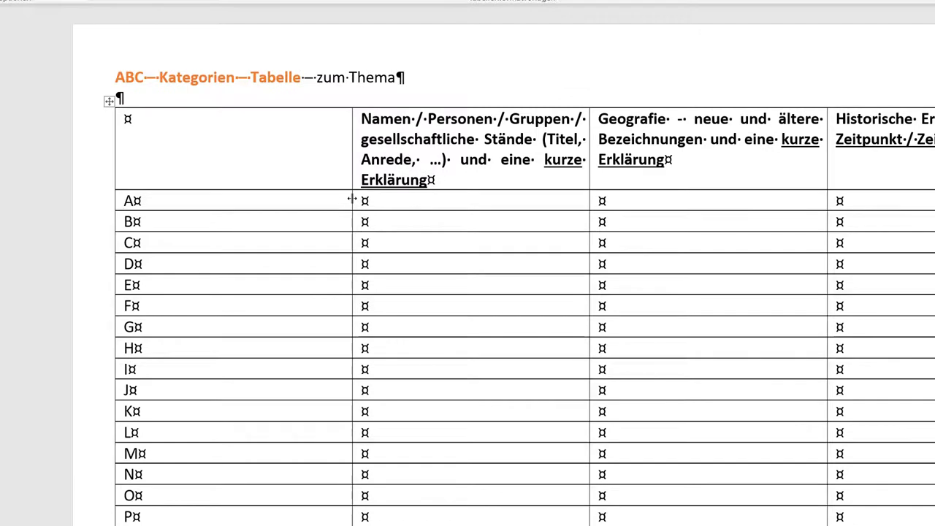
# - Drag the letter column's right border left so it just fits the letters
pyautogui.moveTo(345, 203); pyautogui.dragTo(148, 209)
pyautogui.click(150, 222)
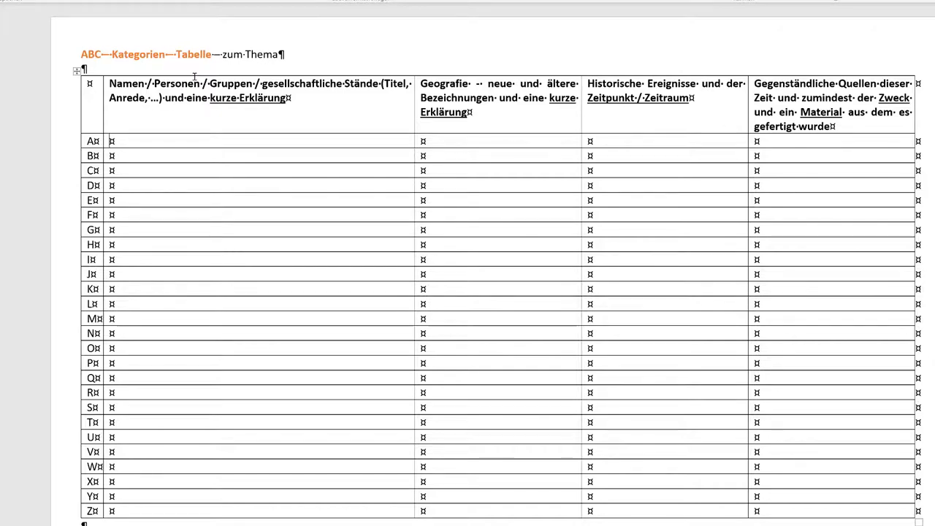
# - Distribute columns Namen through Gegenständliche Quellen evenly, then widen Namen slightly
pyautogui.click(194, 74)
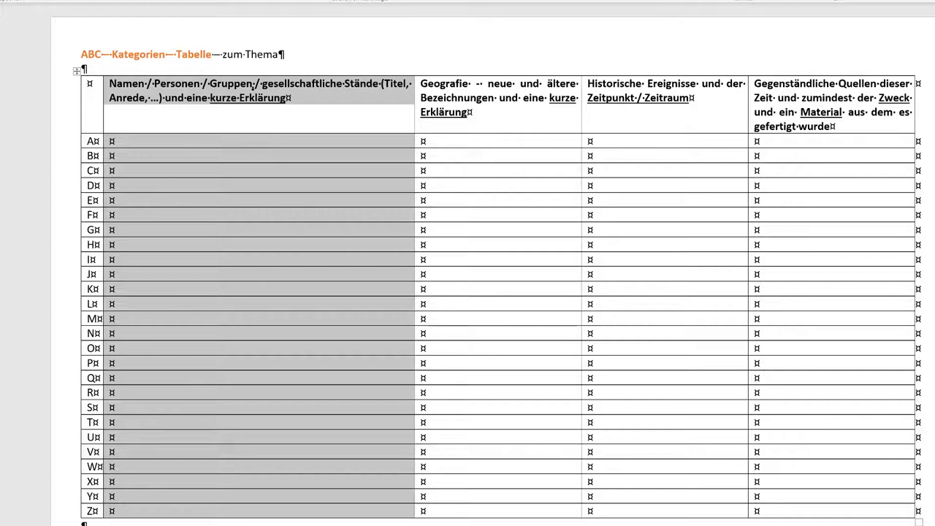
pyautogui.moveTo(375, 98); pyautogui.dragTo(631, 110)
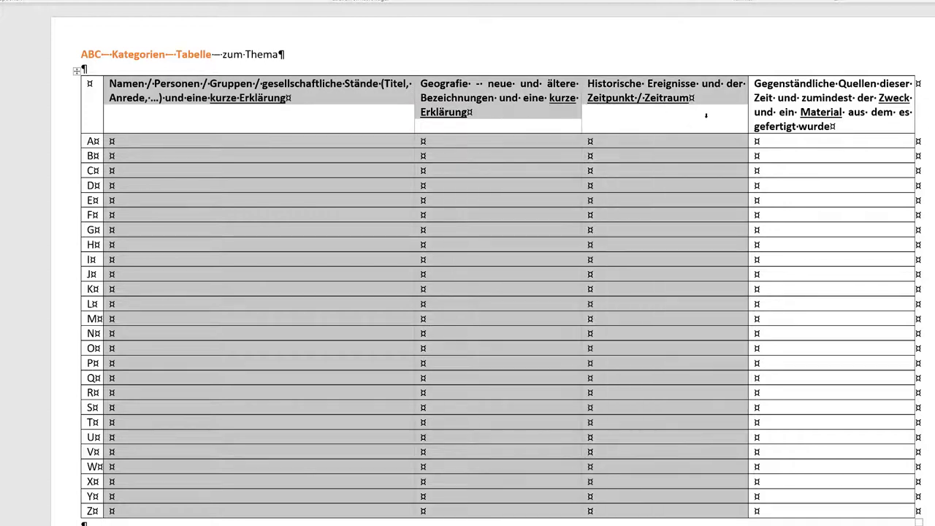
pyautogui.moveTo(691, 126); pyautogui.dragTo(803, 120)
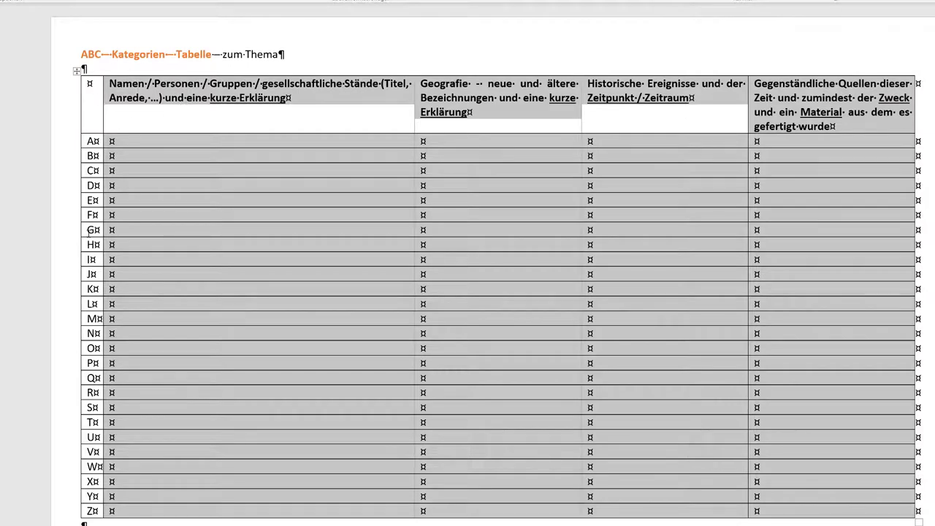
pyautogui.rightClick(303, 97)
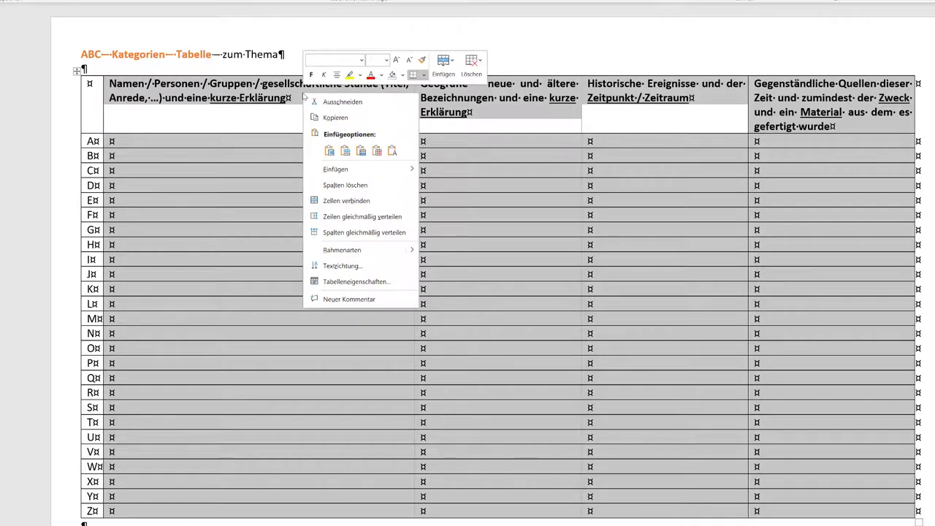
pyautogui.click(395, 235)
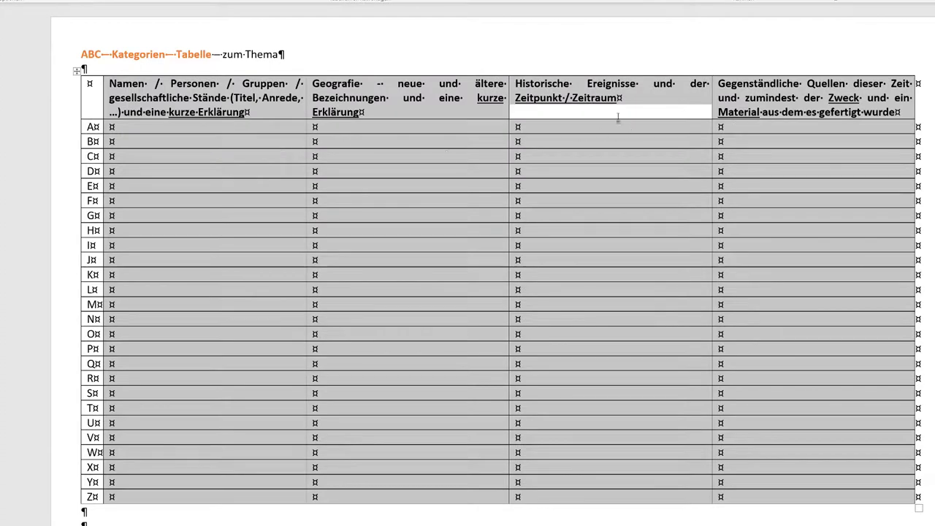
pyautogui.click(239, 145)
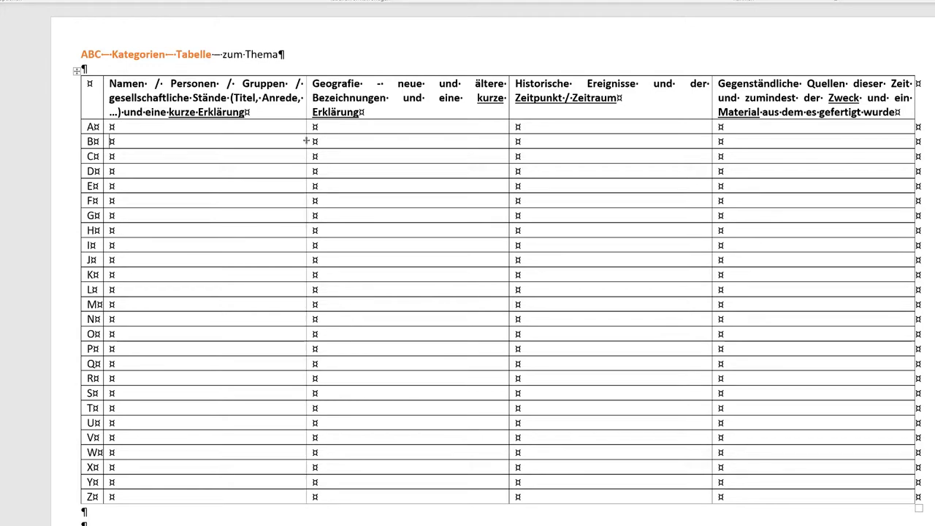
pyautogui.moveTo(306, 141); pyautogui.dragTo(314, 142)
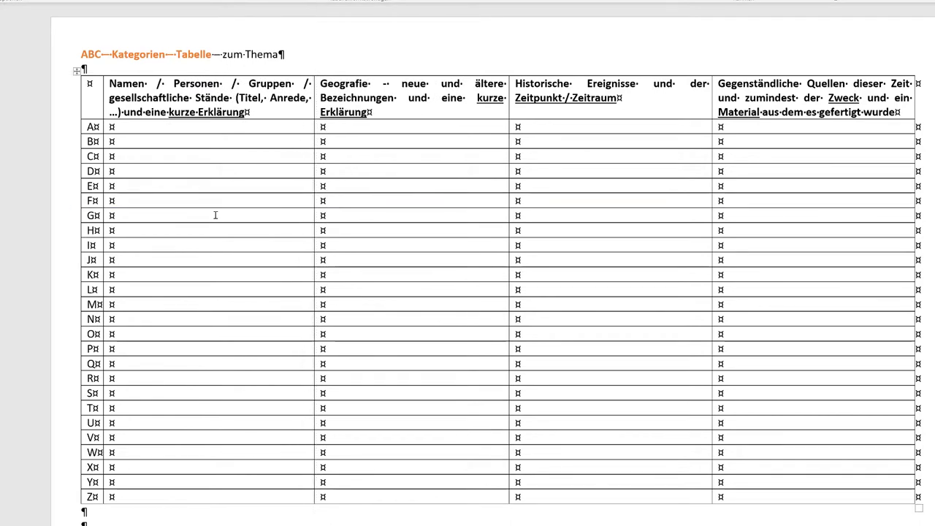